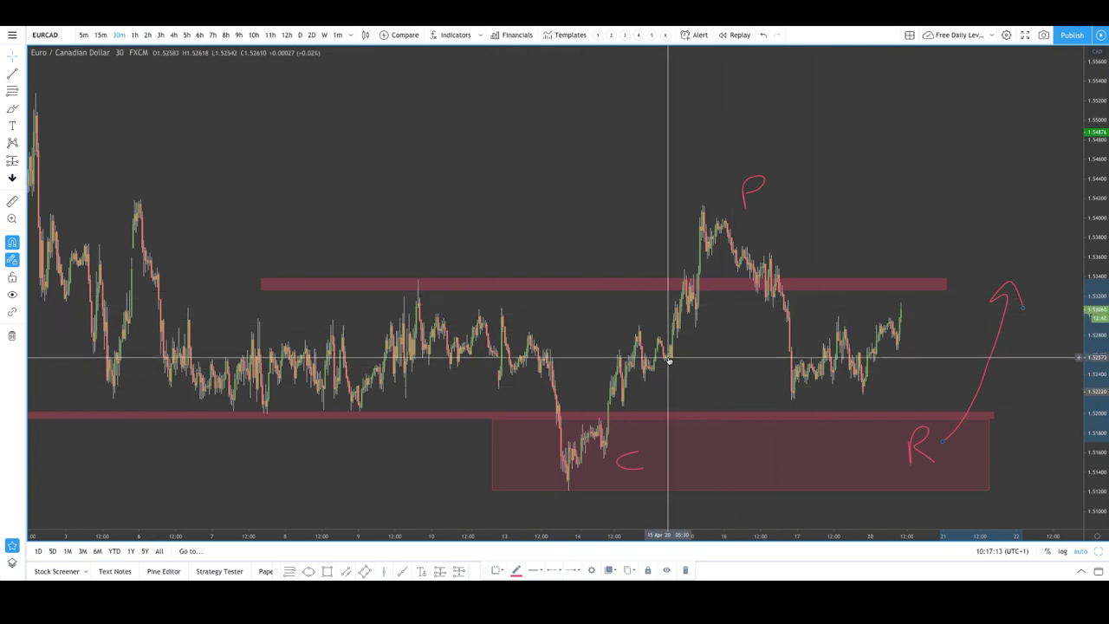
Zoom in and out on the annotated EURCAD 30-minute chart to locate 14 April
scroll(668, 360, "down", 3)
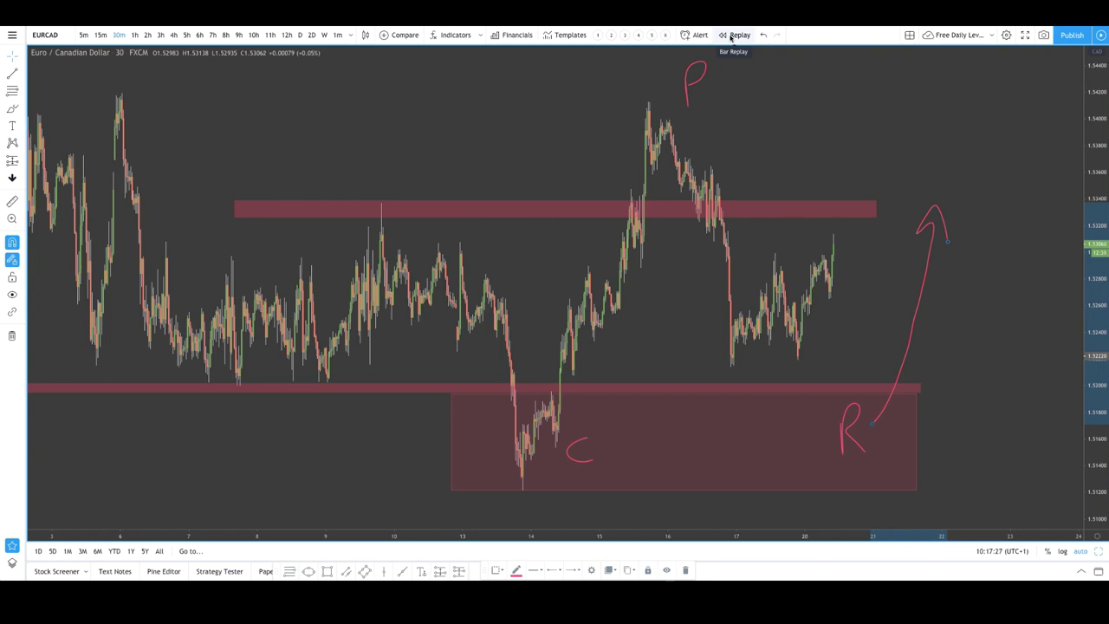
scroll(638, 310, "down", 5)
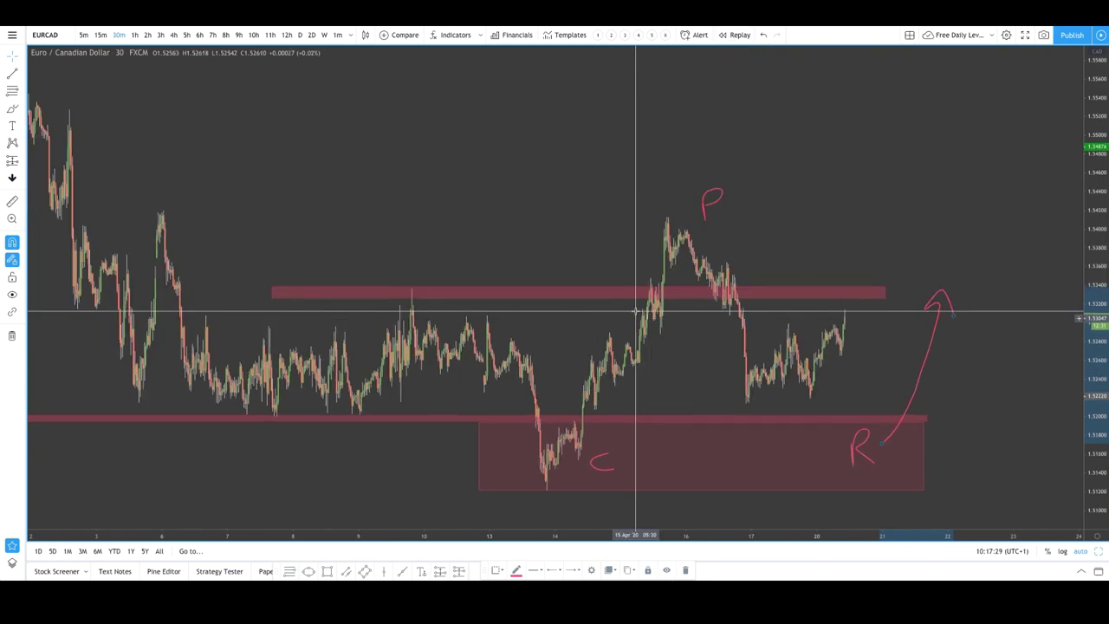
scroll(637, 310, "up", 2)
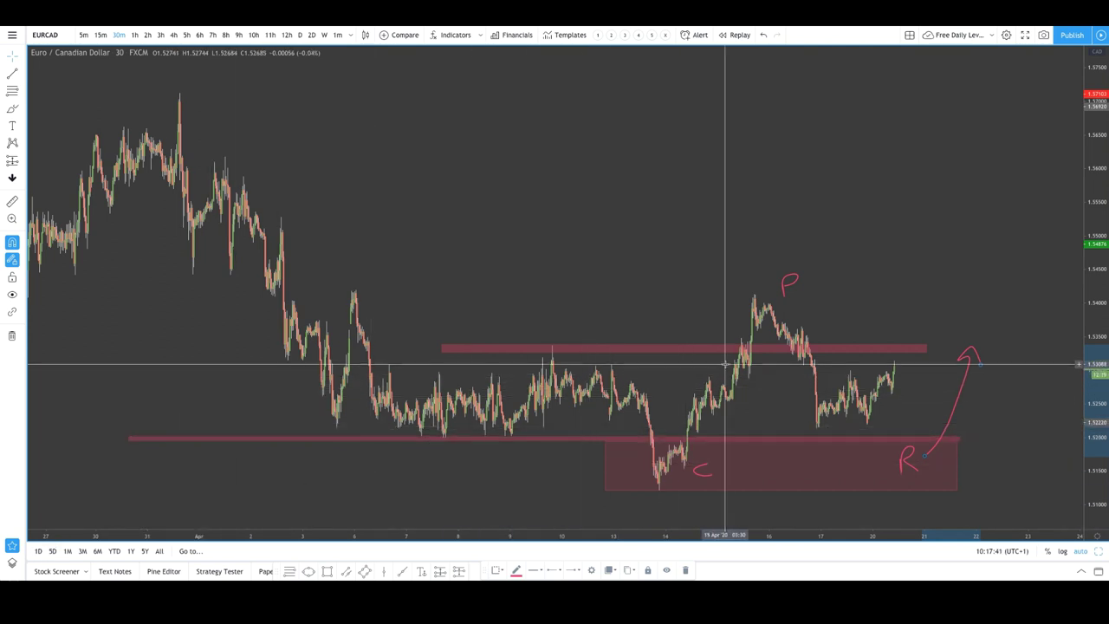
scroll(716, 356, "up", 5)
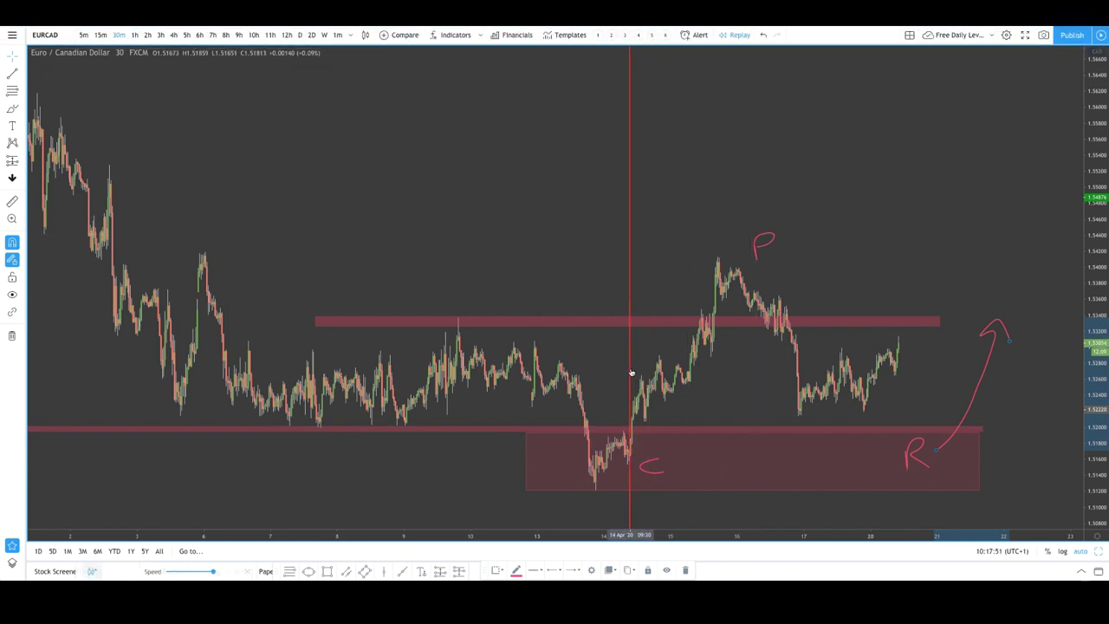
Start bar replay from the 14 April bar and adjust the zoom
left_click(632, 373)
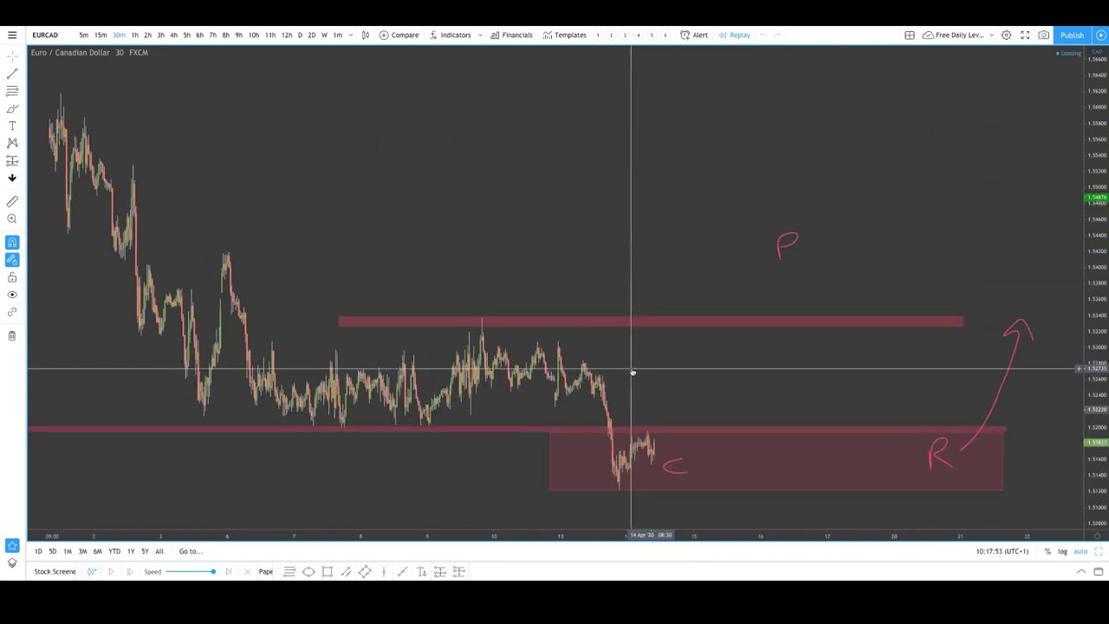
scroll(632, 373, "up", 5)
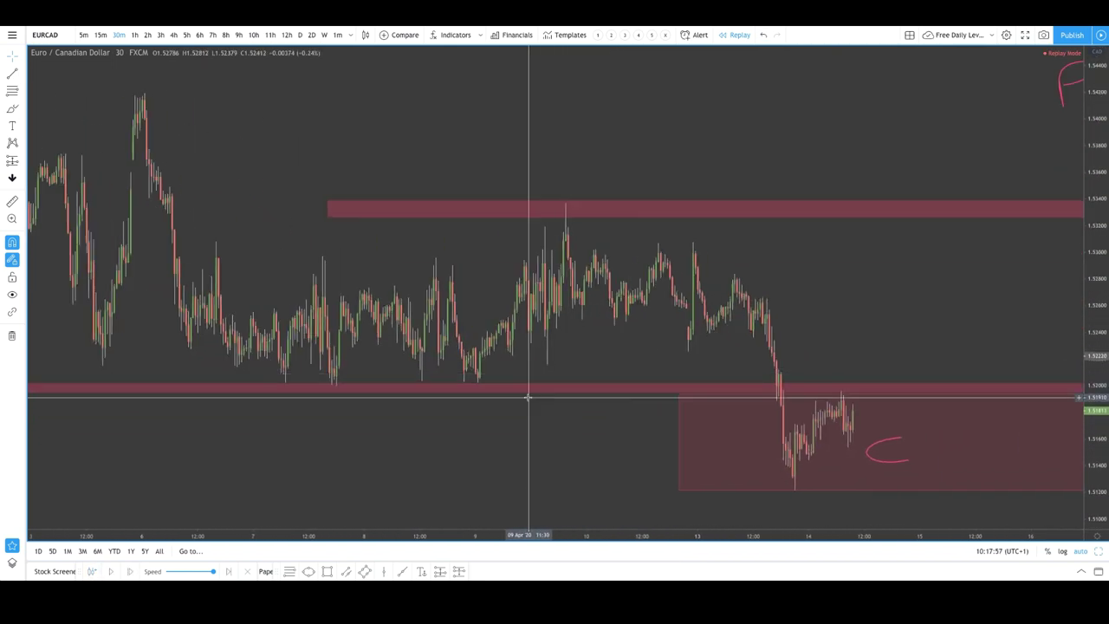
scroll(645, 389, "down", 3)
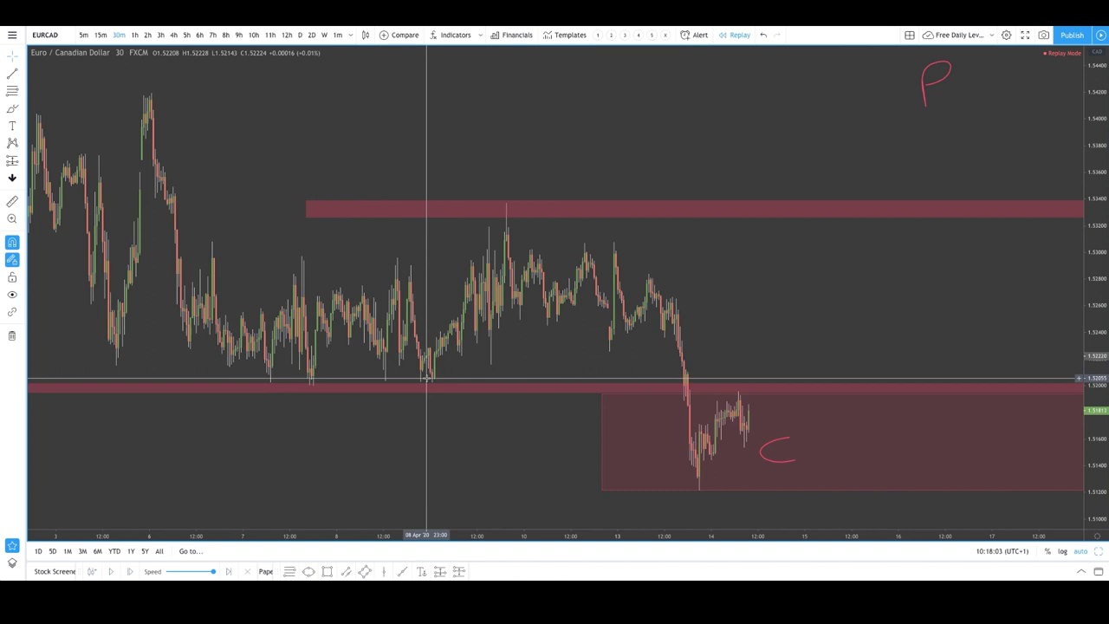
scroll(575, 405, "down", 2)
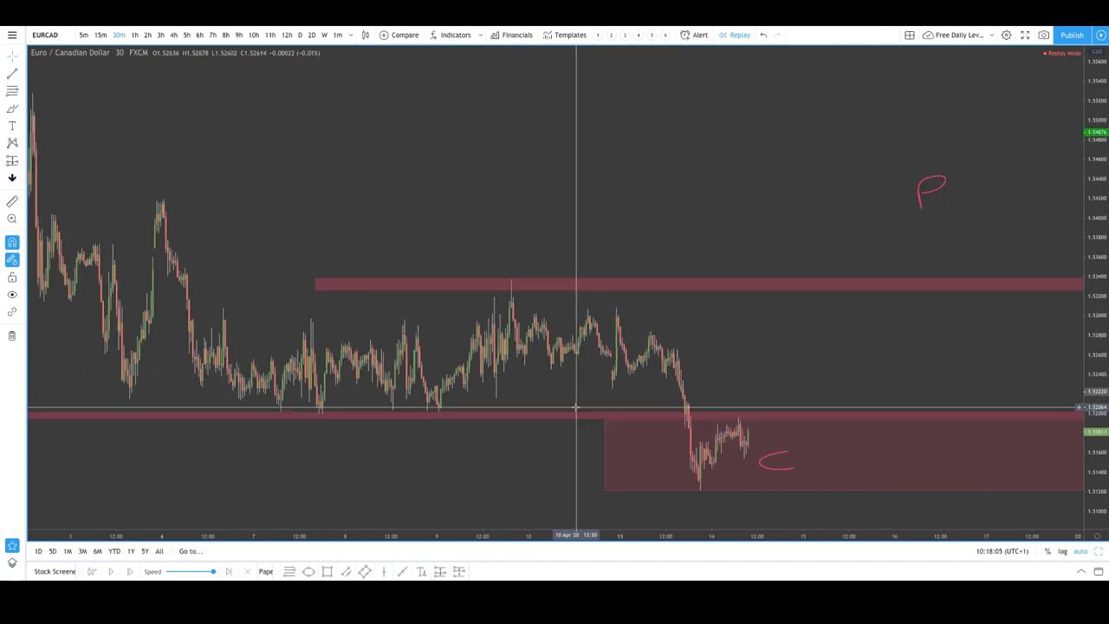
scroll(576, 406, "down", 3)
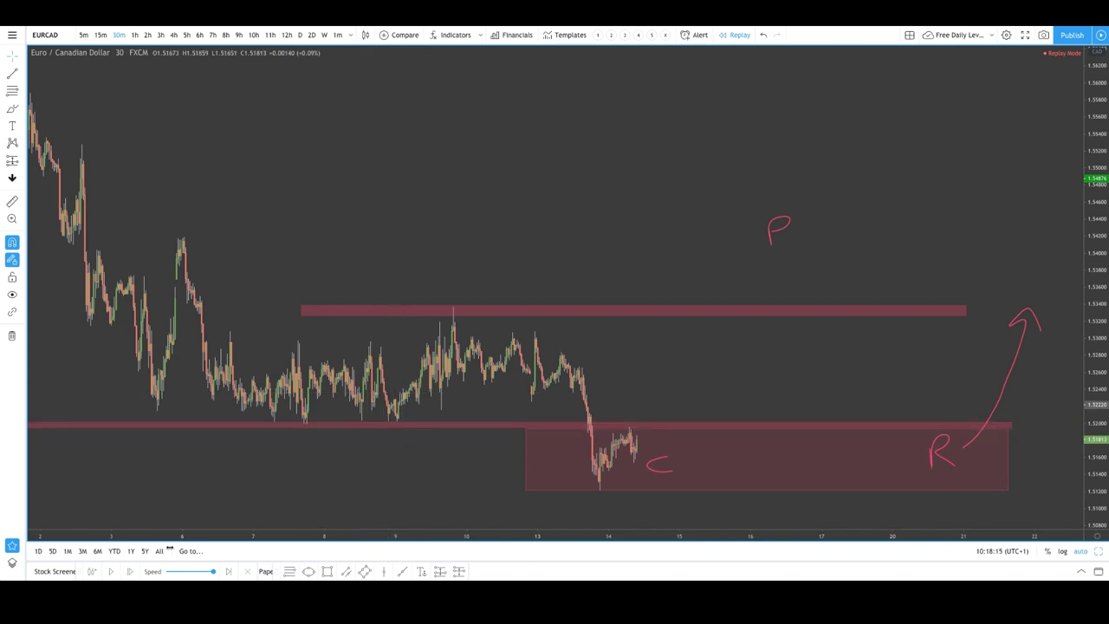
Try the 5D, 1M and 3M ranges, then return to 1M with 30-minute candles
left_click(51, 552)
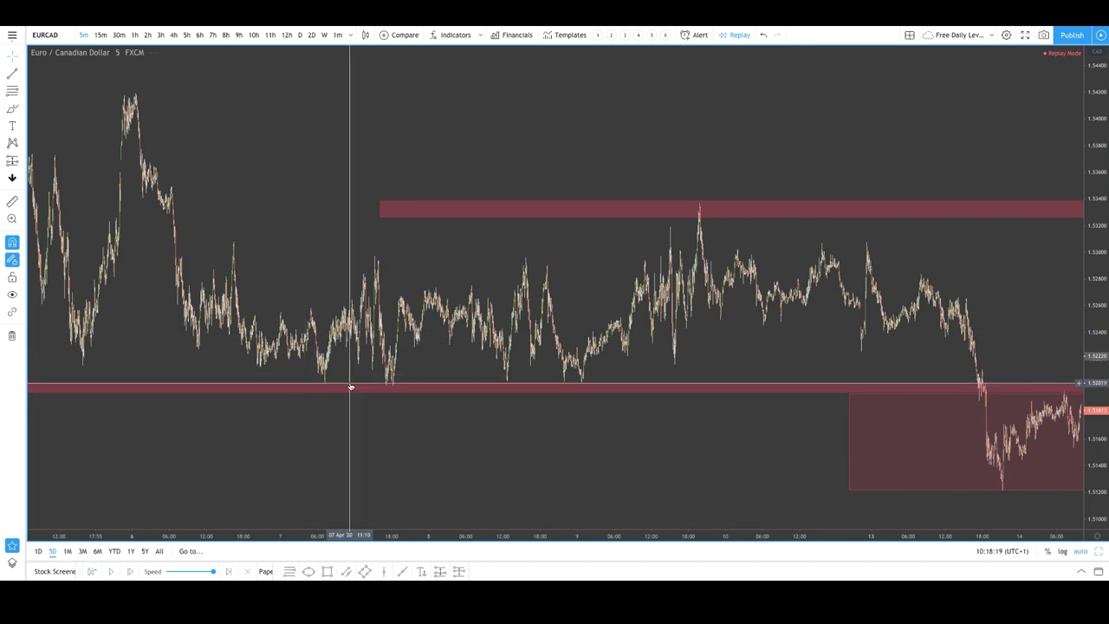
left_click(68, 551)
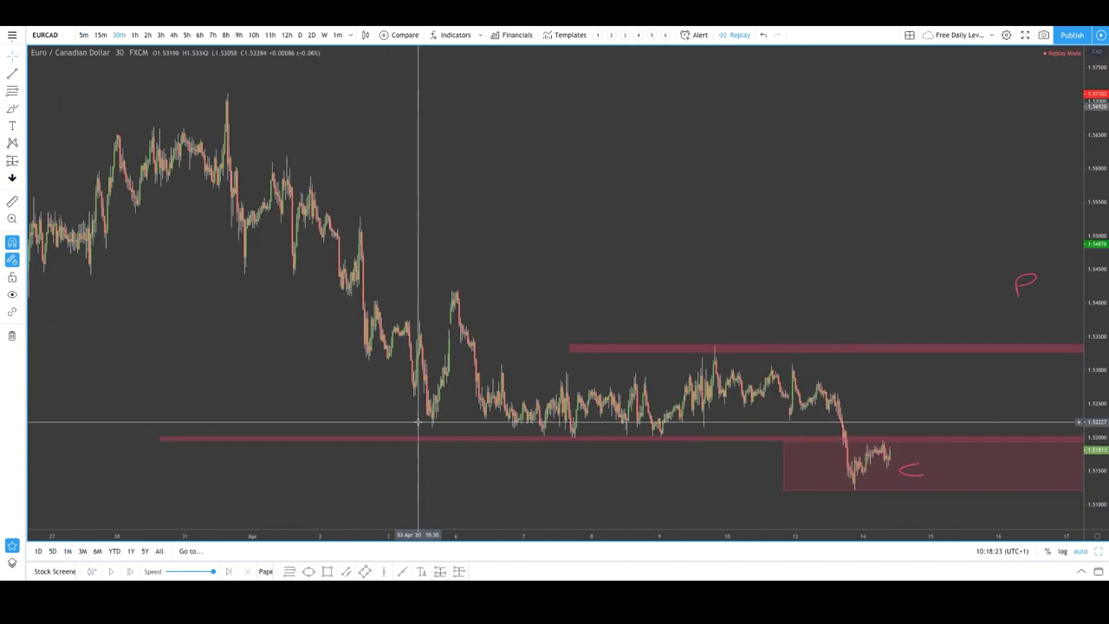
scroll(418, 422, "up", 3)
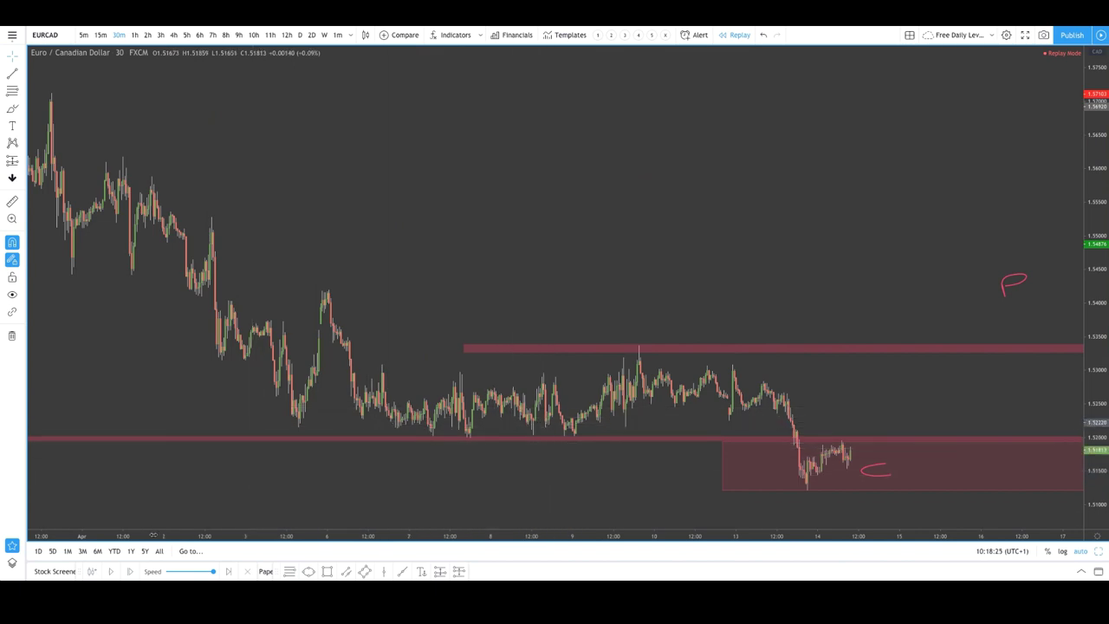
left_click(82, 551)
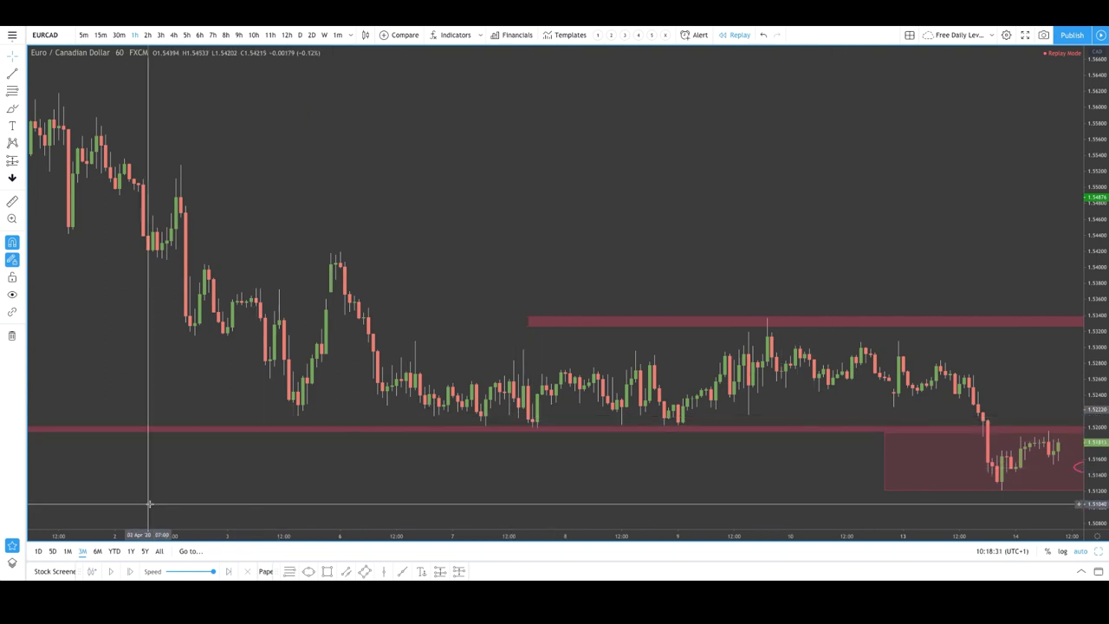
left_click(66, 551)
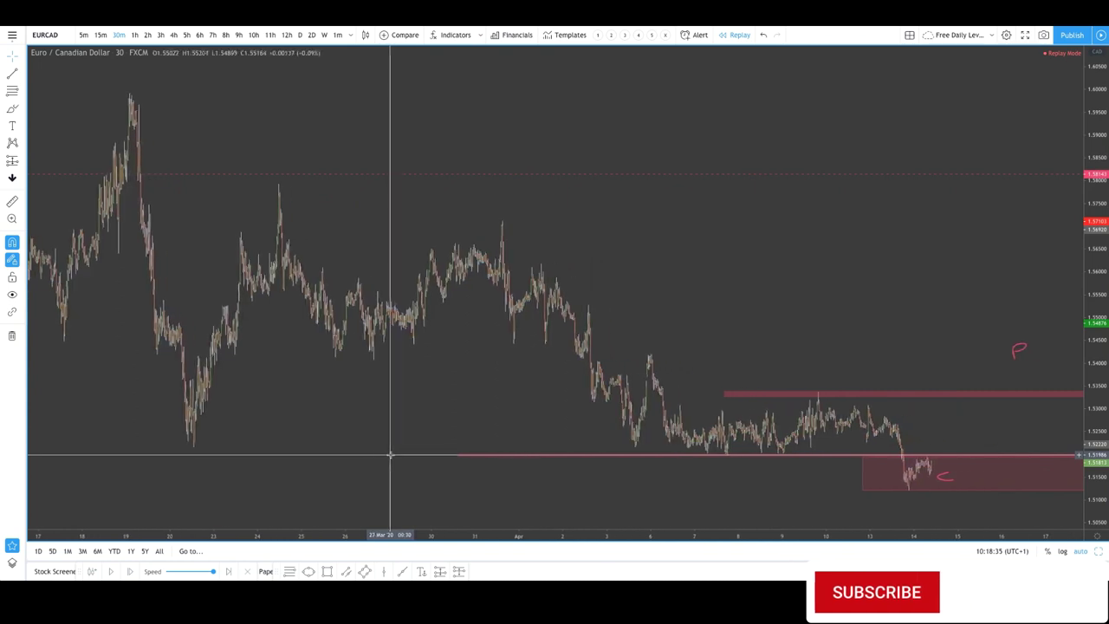
Zoom around the lower zone and select the Brush tool
scroll(390, 454, "up", 6)
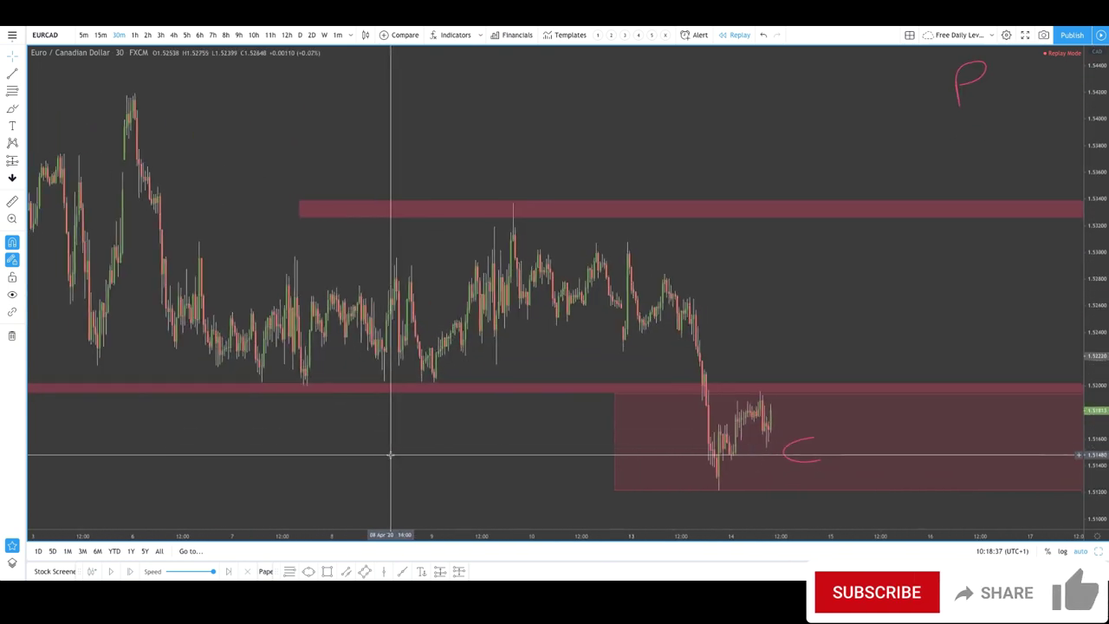
scroll(458, 445, "down", 3)
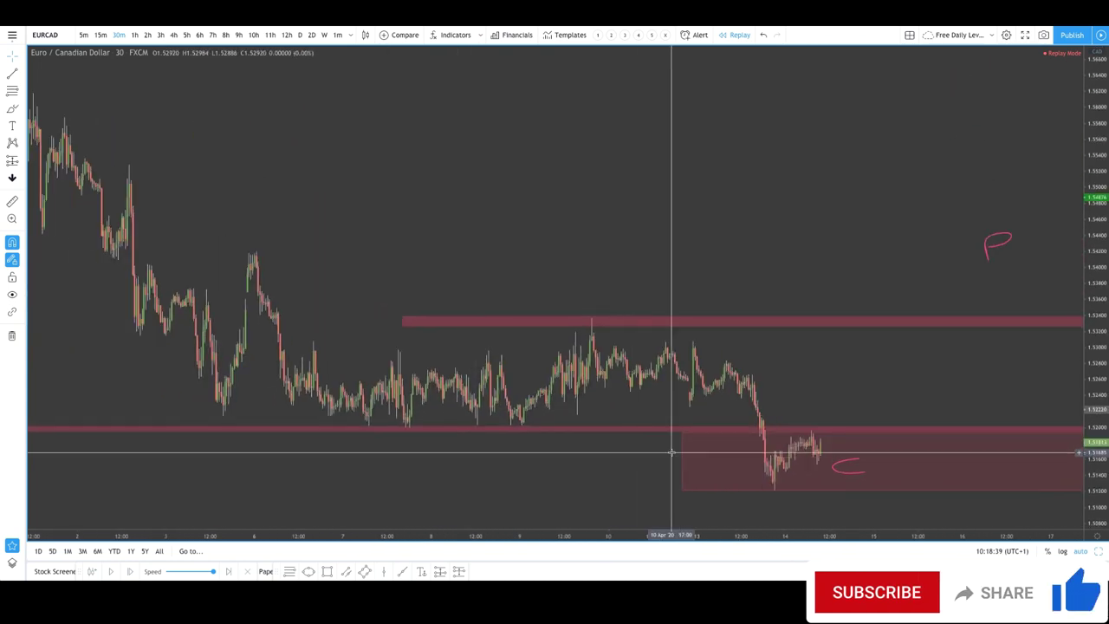
scroll(670, 452, "up", 3)
scroll(670, 452, "up", 1)
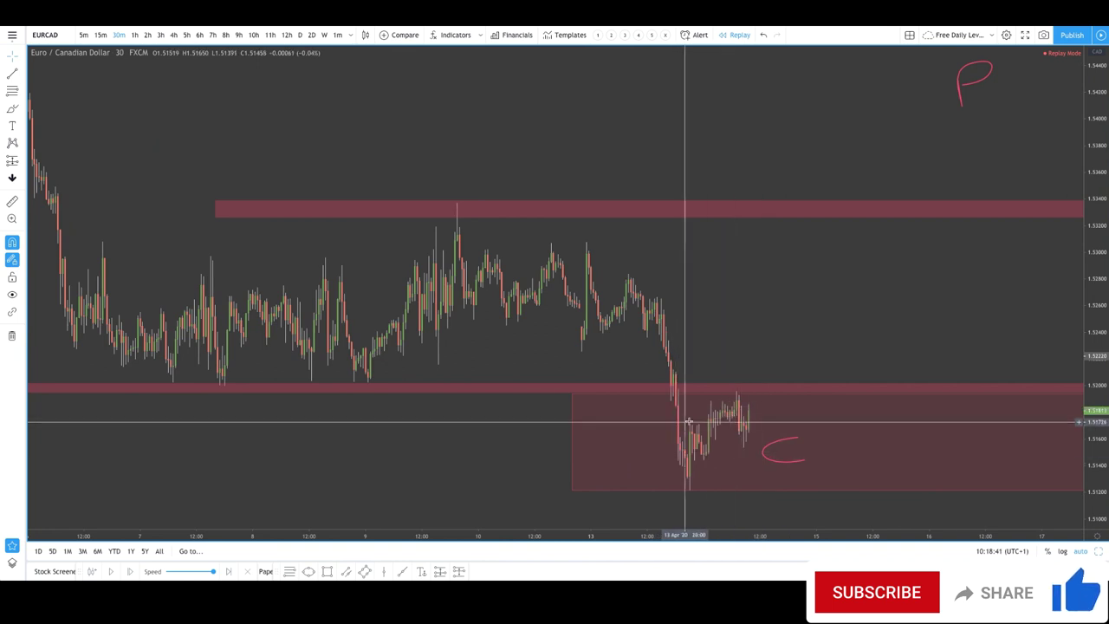
left_click(11, 108)
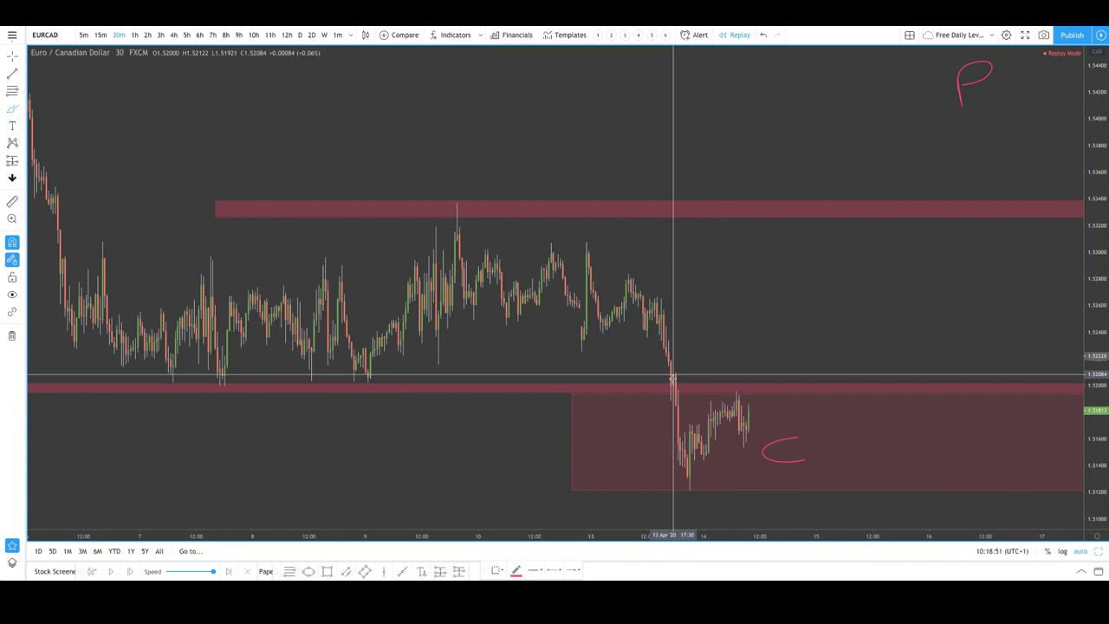
Circle the price spike inside the lower red zone and add an up-right stroke
left_click(677, 436)
mouse_move(677, 469)
left_mouse_down()
mouse_move(695, 477)
mouse_move(684, 390)
mouse_move(672, 383)
left_mouse_up()
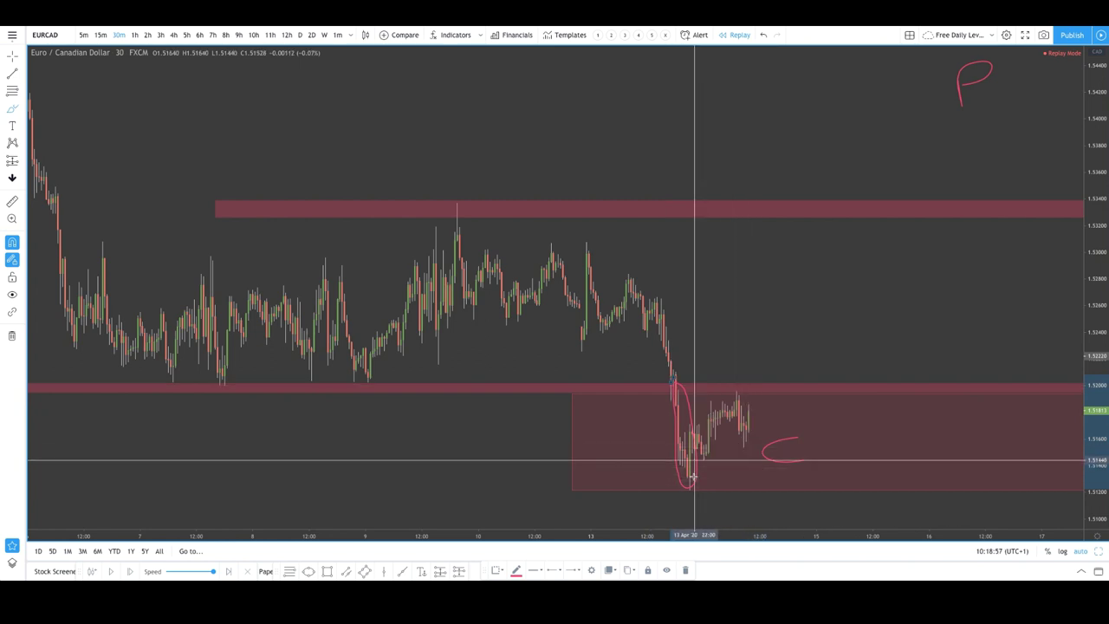
mouse_move(690, 477)
left_mouse_down()
mouse_move(725, 388)
mouse_move(742, 433)
left_mouse_up()
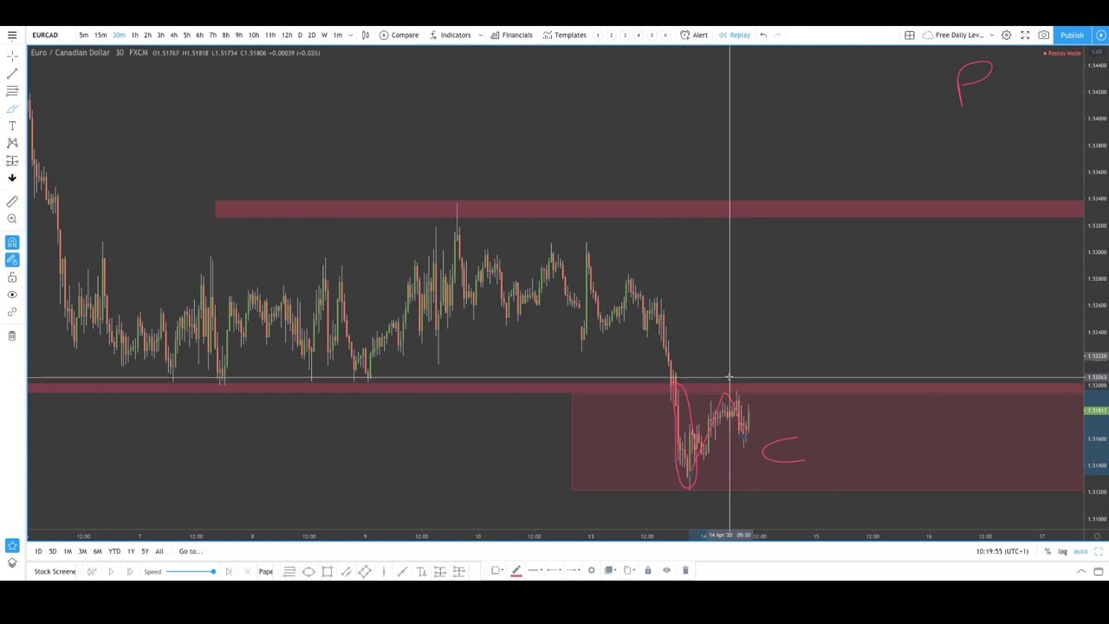
Handwrite 'SL' above the latest candles and advance the replay a bar
left_click_drag(737, 364, 723, 381)
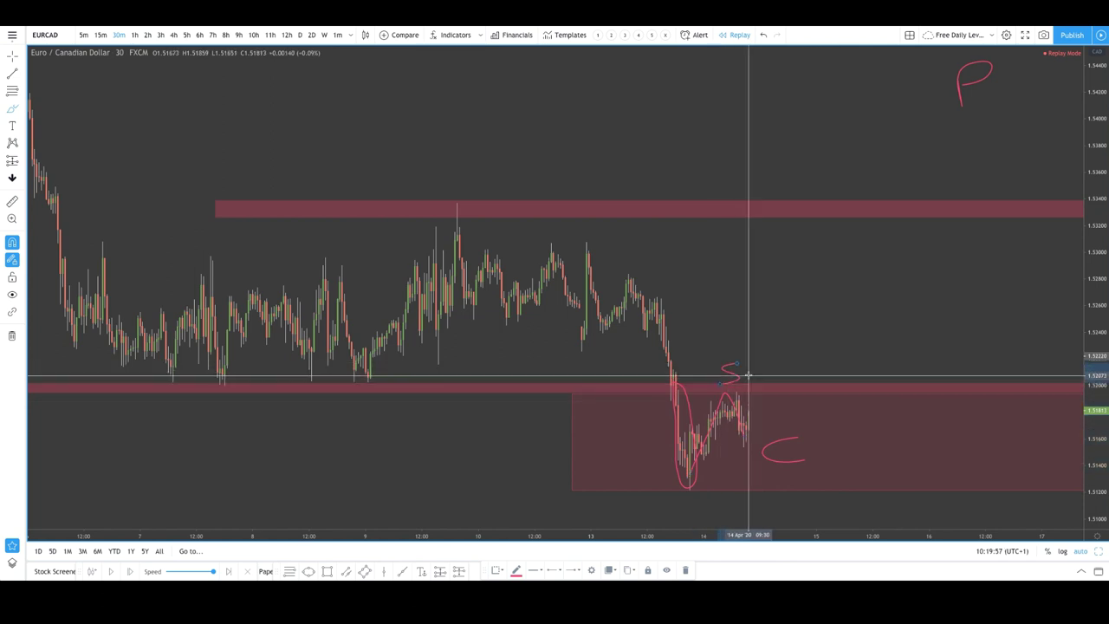
left_click_drag(758, 369, 755, 384)
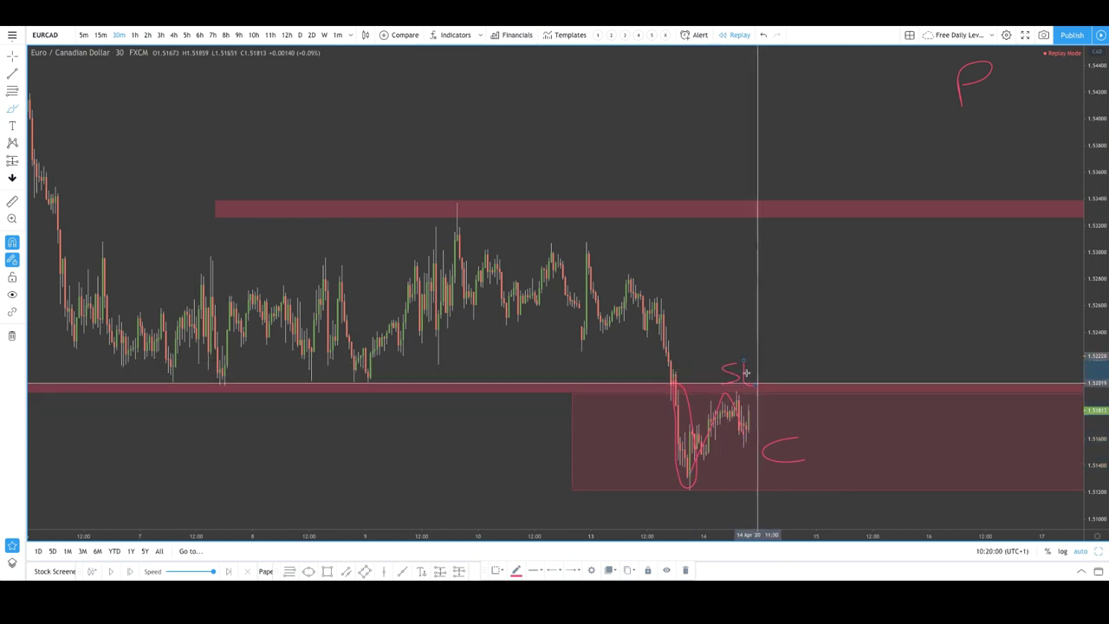
left_click(129, 572)
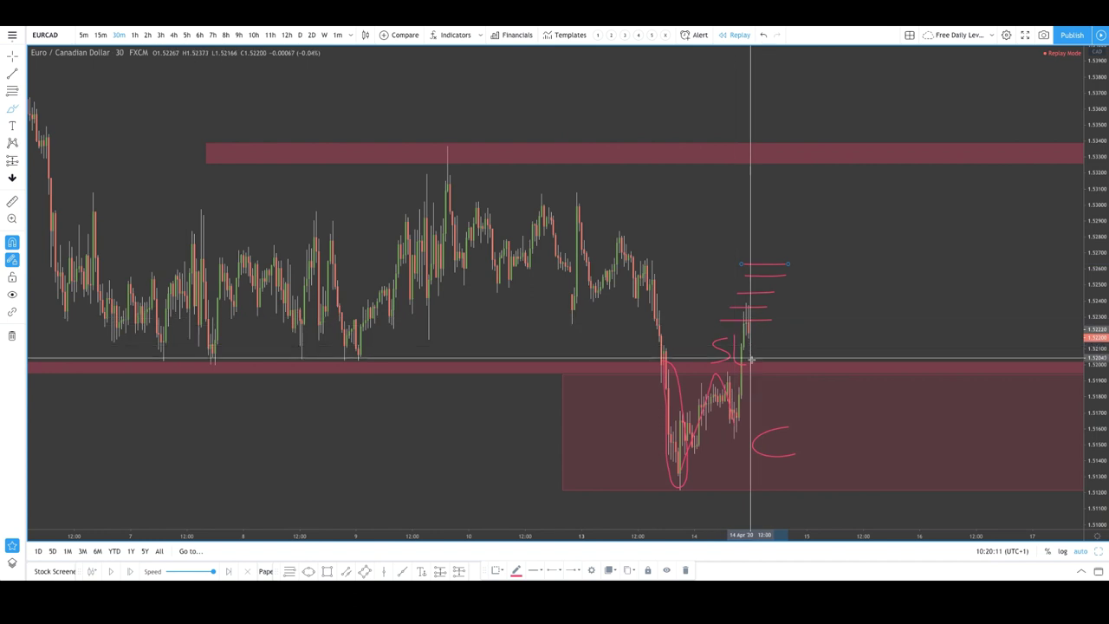
Draw a short level line along the rally and start exiting replay mode
left_click_drag(777, 243, 782, 243)
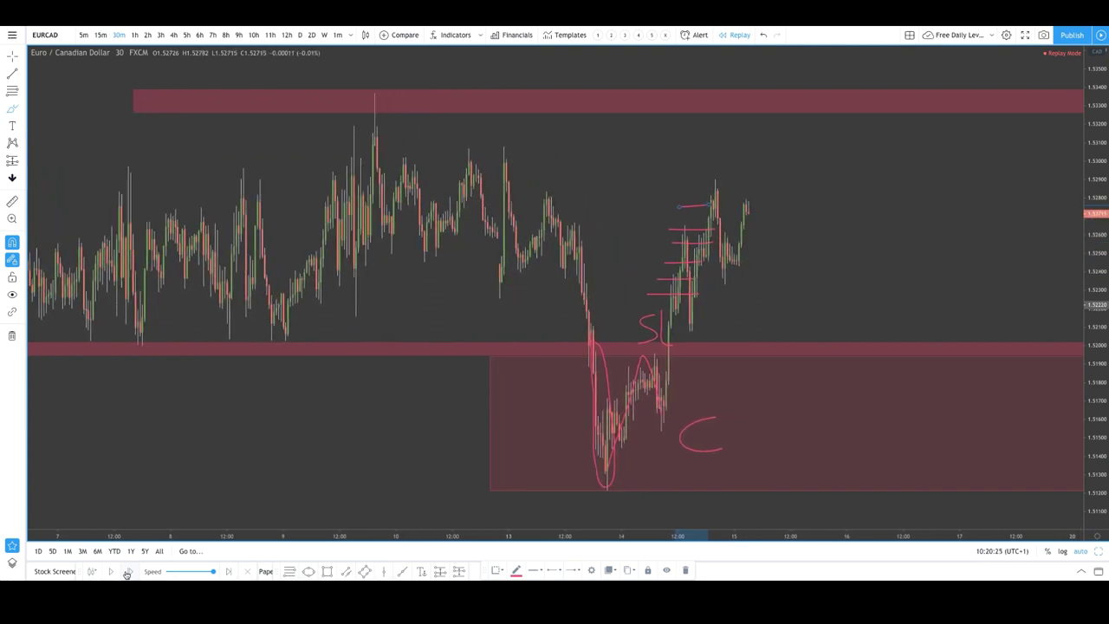
left_click(251, 572)
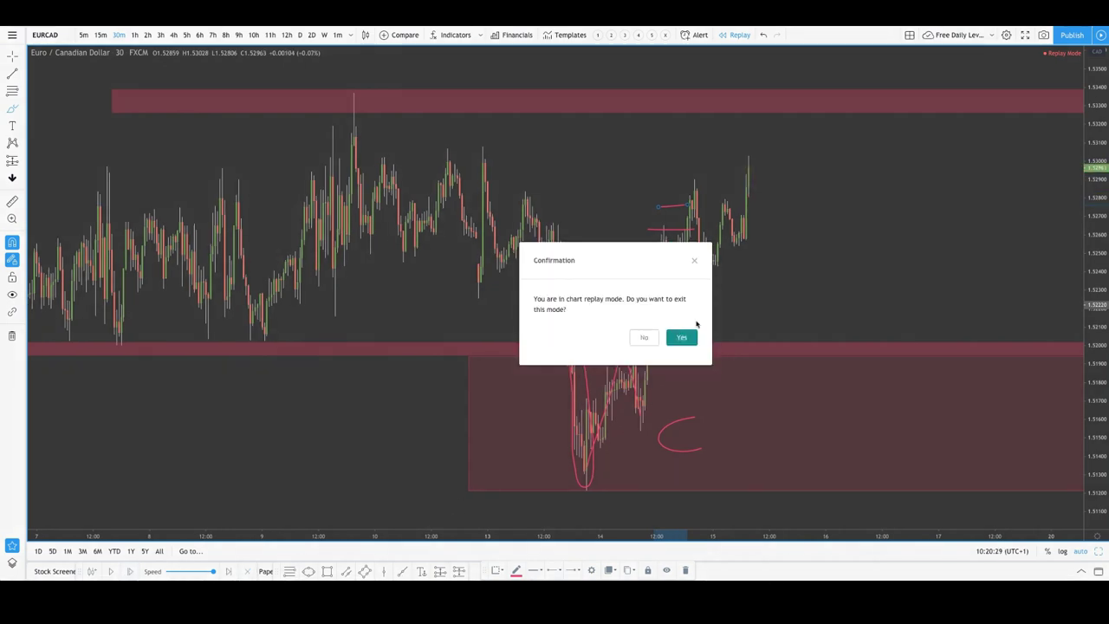
Confirm Yes to leave chart replay mode
left_click(683, 337)
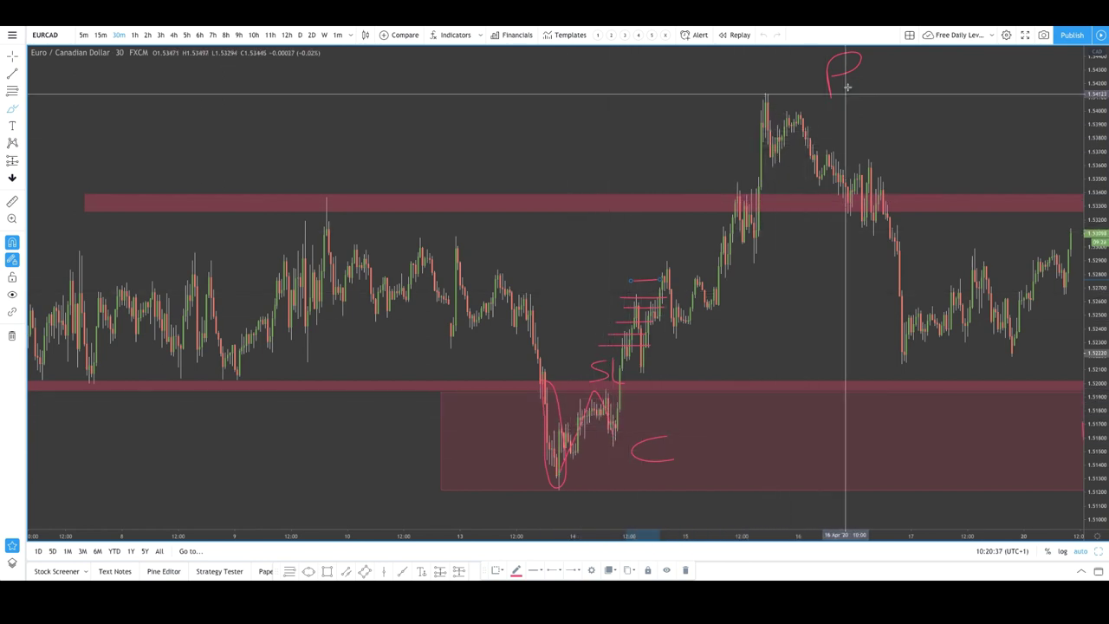
Circle the P label, the bounce candles below SL, and the R label
mouse_move(865, 47)
left_mouse_down()
mouse_move(817, 41)
mouse_move(896, 82)
mouse_move(877, 45)
left_mouse_up()
scroll(896, 217, "down", 1)
scroll(895, 217, "down", 3)
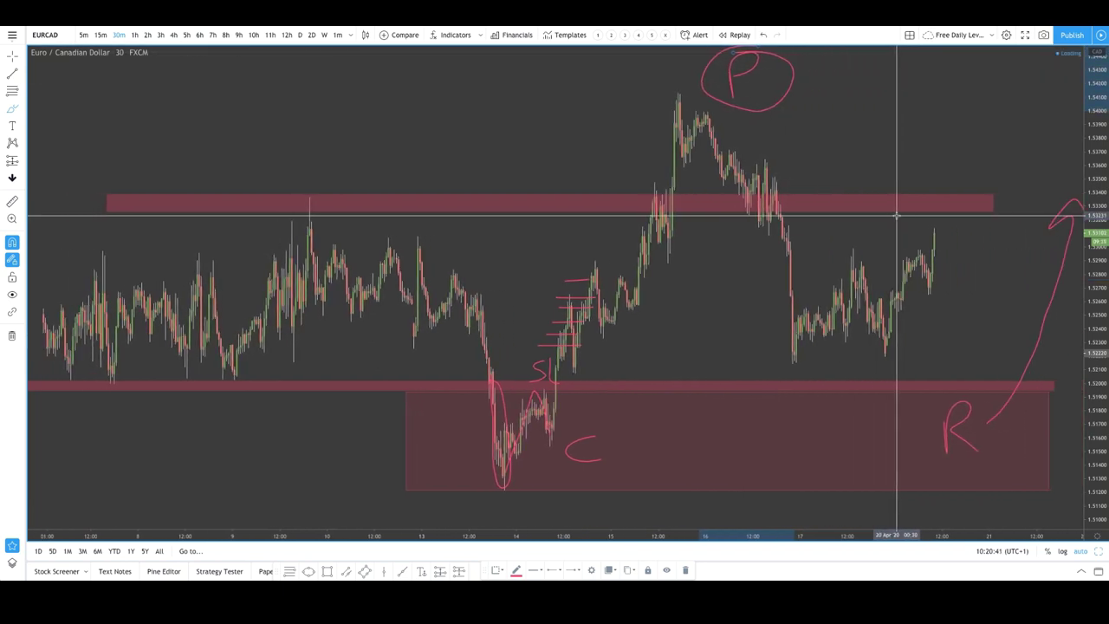
mouse_move(515, 394)
left_mouse_down()
mouse_move(475, 396)
mouse_move(538, 411)
left_mouse_up()
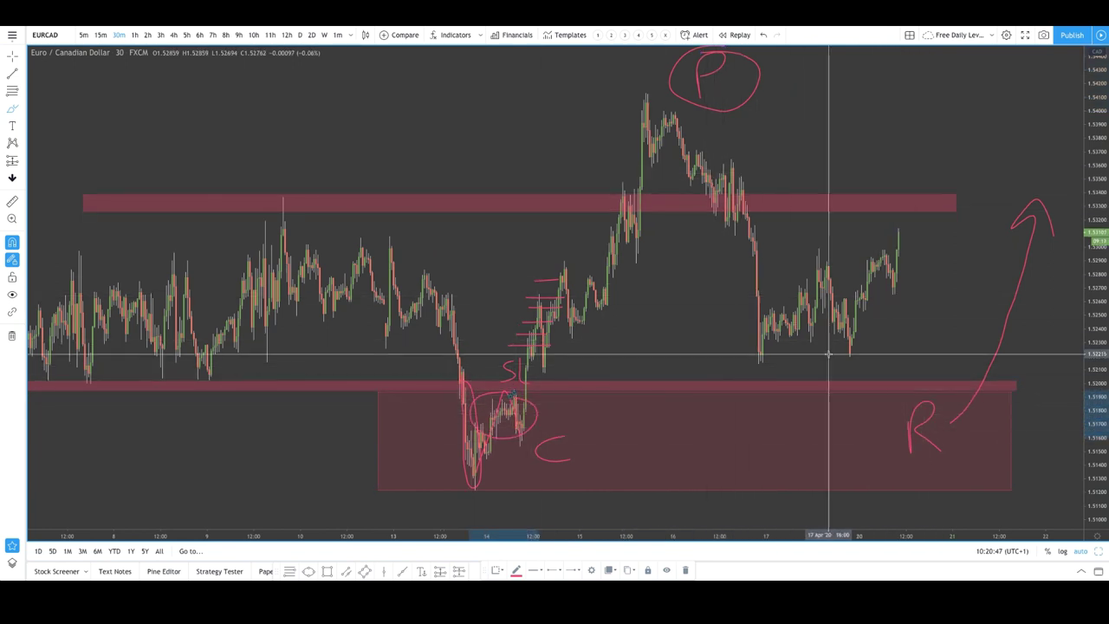
mouse_move(892, 399)
left_mouse_down()
mouse_move(930, 462)
mouse_move(927, 386)
left_mouse_up()
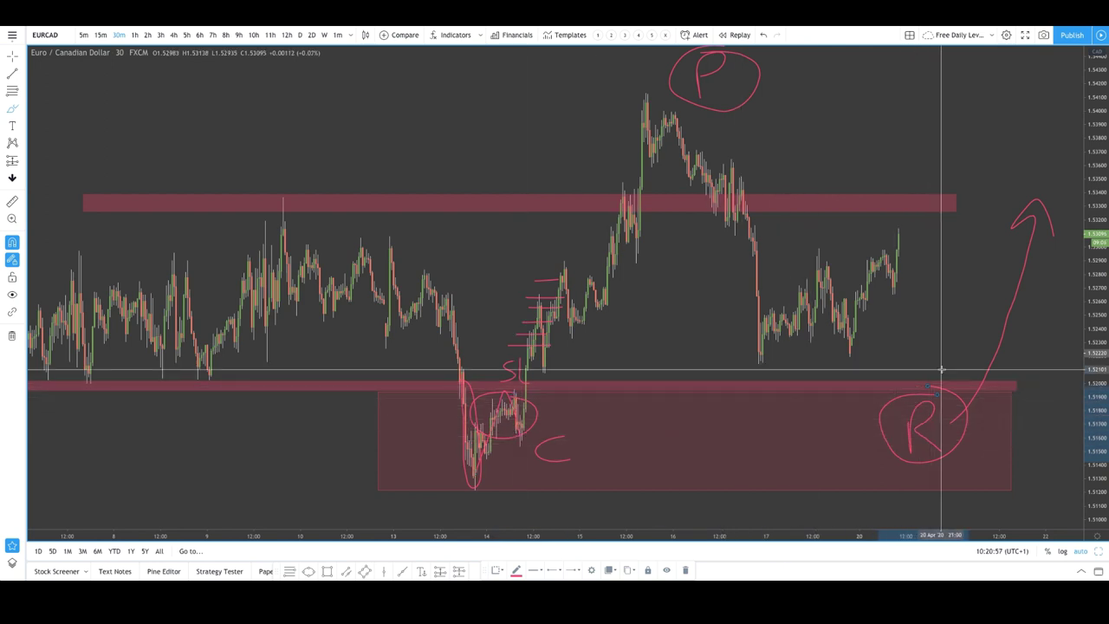
Write and circle 'BOB' beside R, circle the rally top, and draw a projected drop to R
left_click_drag(1028, 371, 1026, 442)
scroll(996, 433, "down", 3)
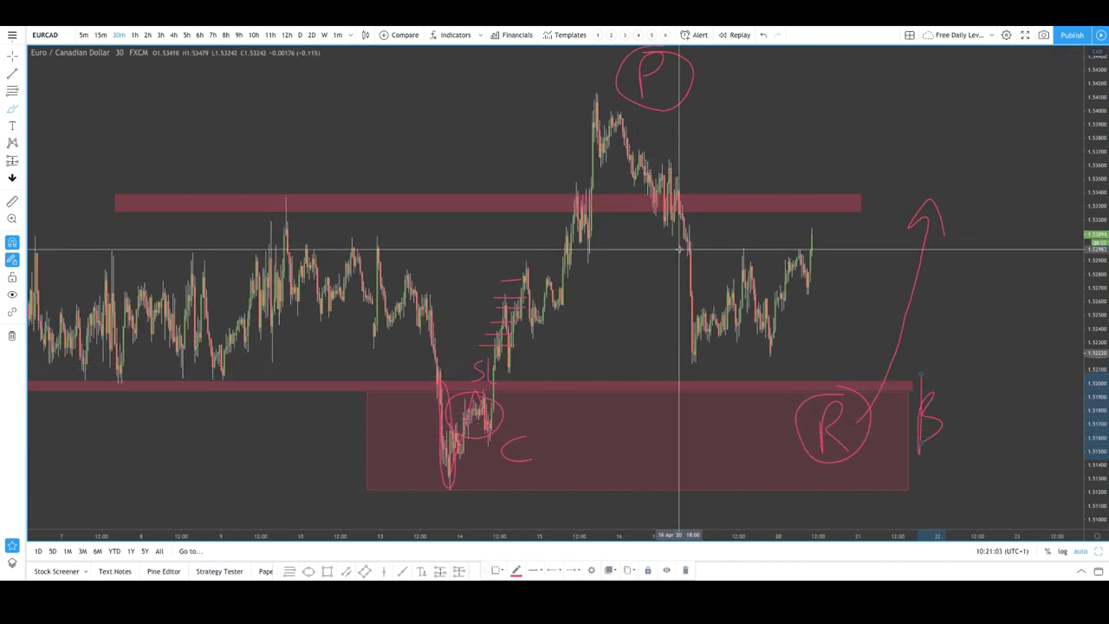
mouse_move(620, 109)
left_mouse_down()
mouse_move(612, 103)
mouse_move(612, 125)
left_mouse_up()
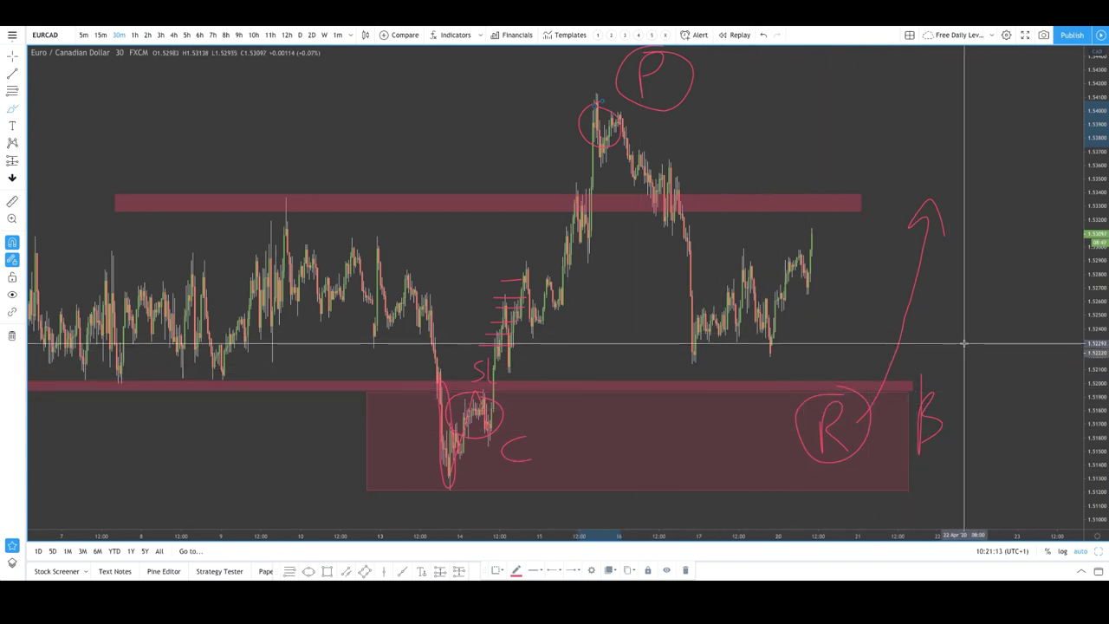
left_click_drag(967, 351, 977, 369)
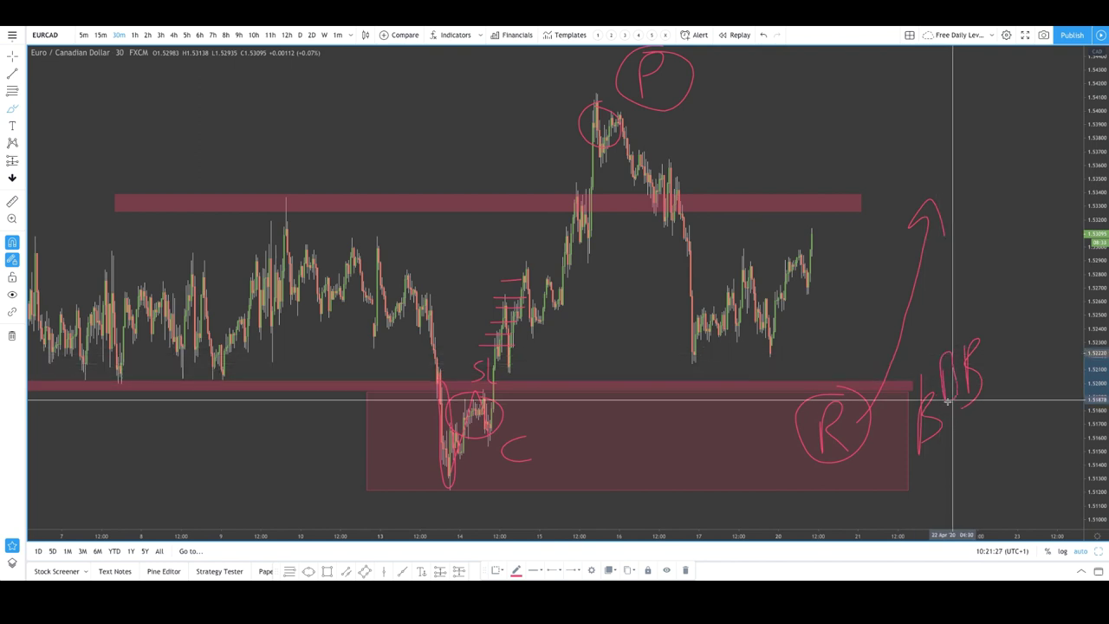
mouse_move(953, 340)
left_mouse_down()
mouse_move(961, 450)
mouse_move(955, 341)
left_mouse_up()
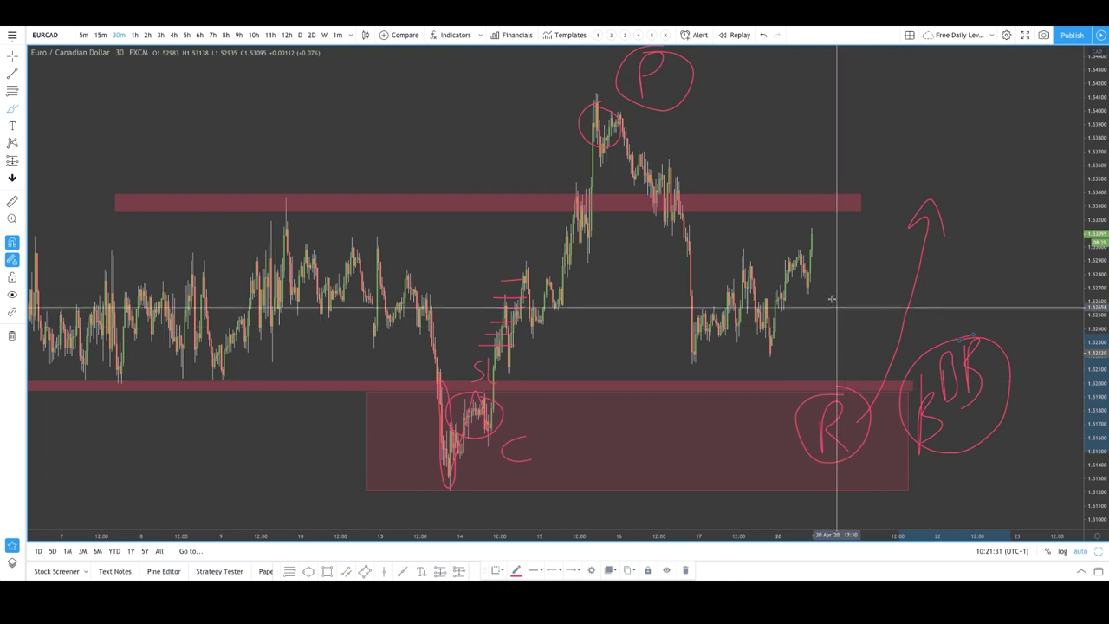
mouse_move(812, 251)
left_mouse_down()
mouse_move(838, 395)
mouse_move(884, 359)
mouse_move(884, 342)
mouse_move(887, 355)
left_mouse_up()
Nudge the upper red supply rectangle slightly down, then deselect it
scroll(927, 373, "down", 3)
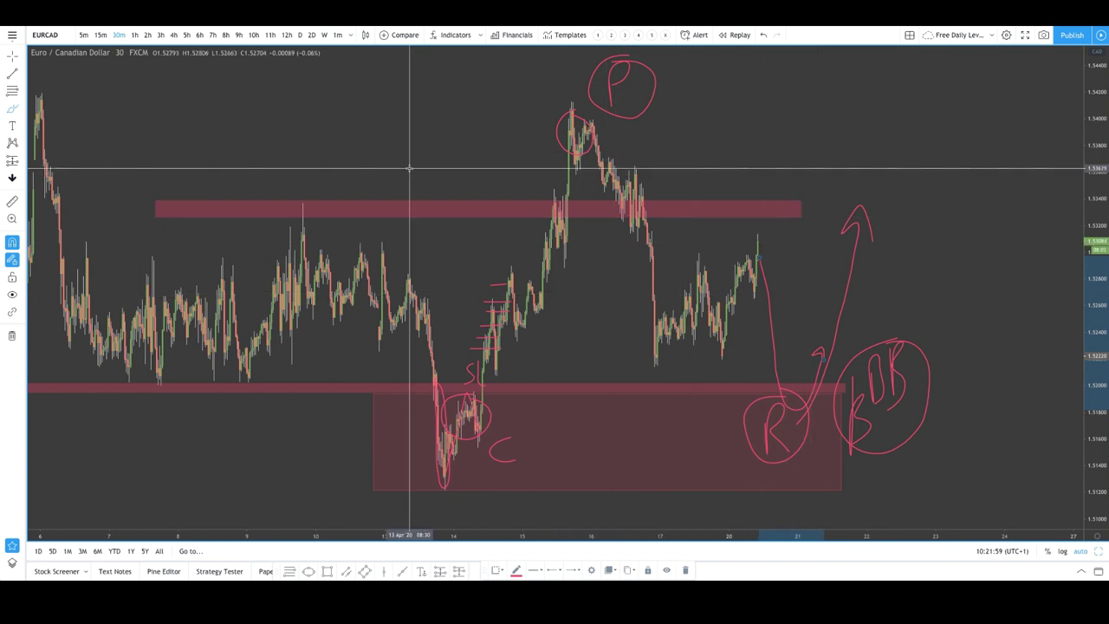
scroll(385, 150, "down", 3)
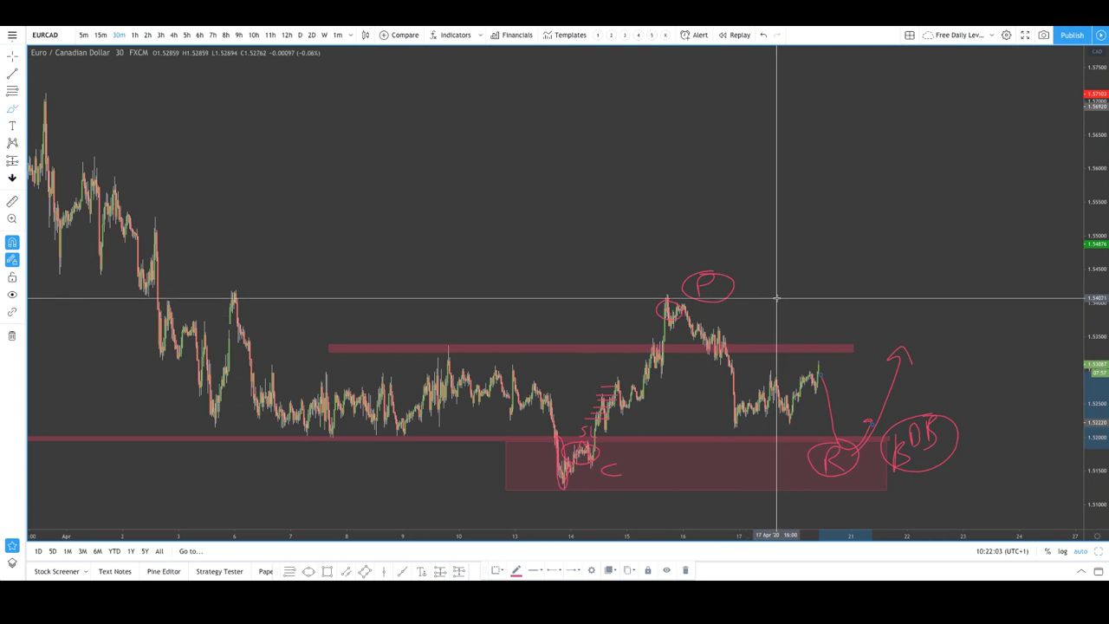
scroll(779, 299, "right", 5)
scroll(776, 300, "up", 2)
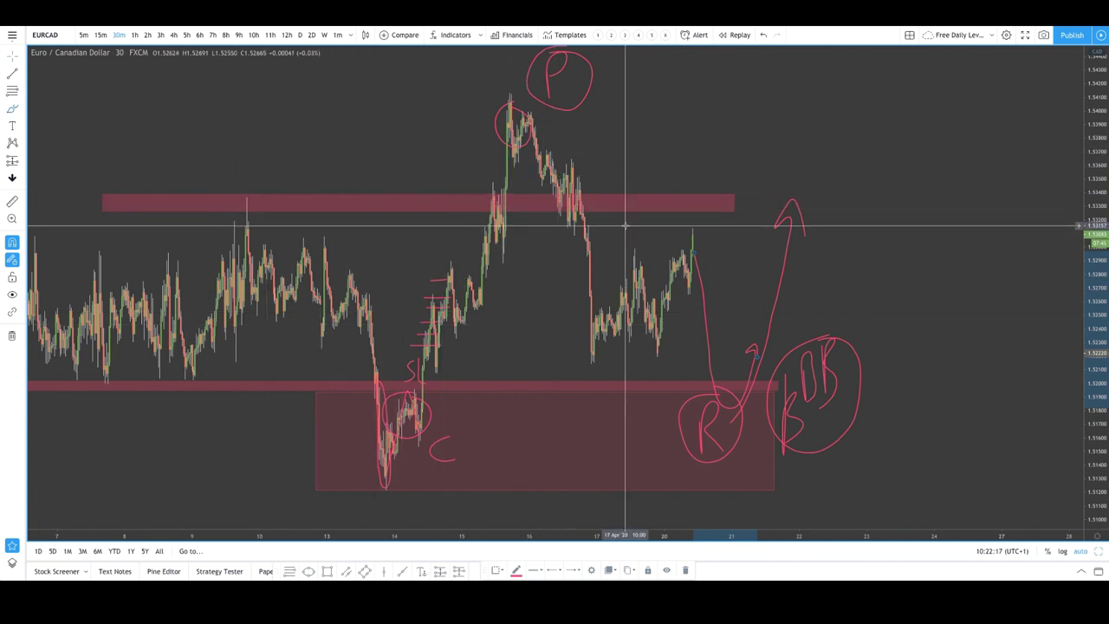
left_click(741, 210)
left_click_drag(743, 210, 761, 212)
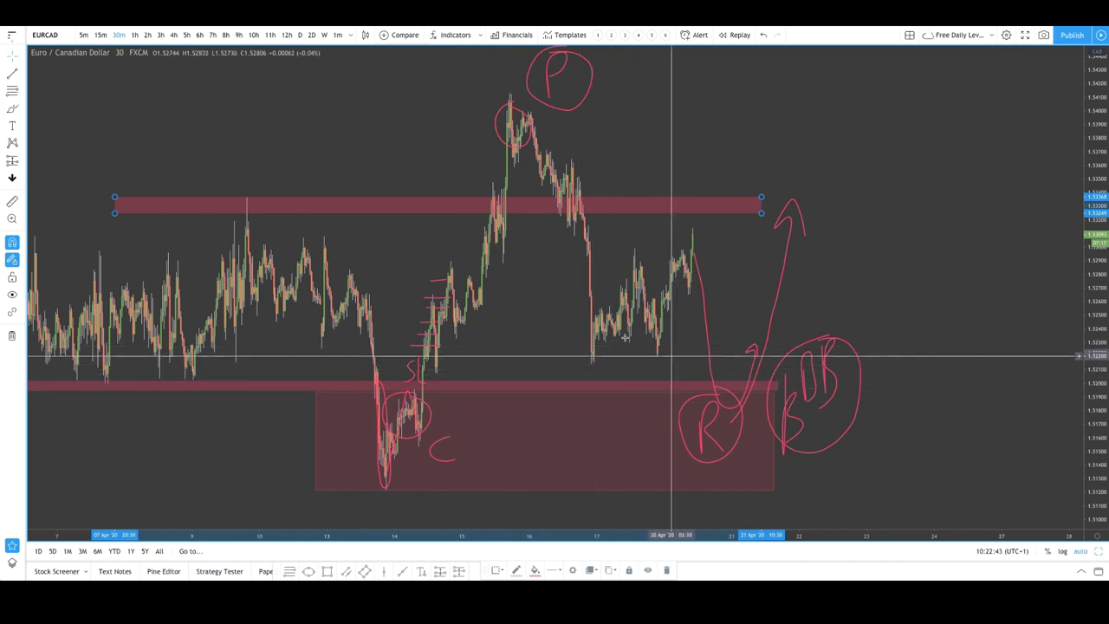
left_click(649, 362)
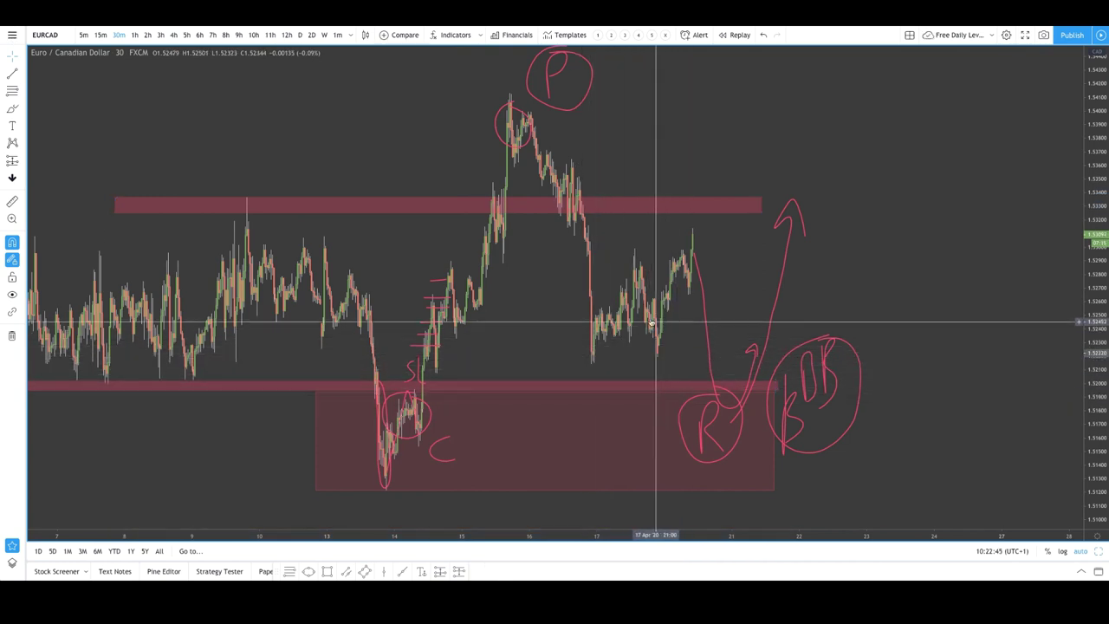